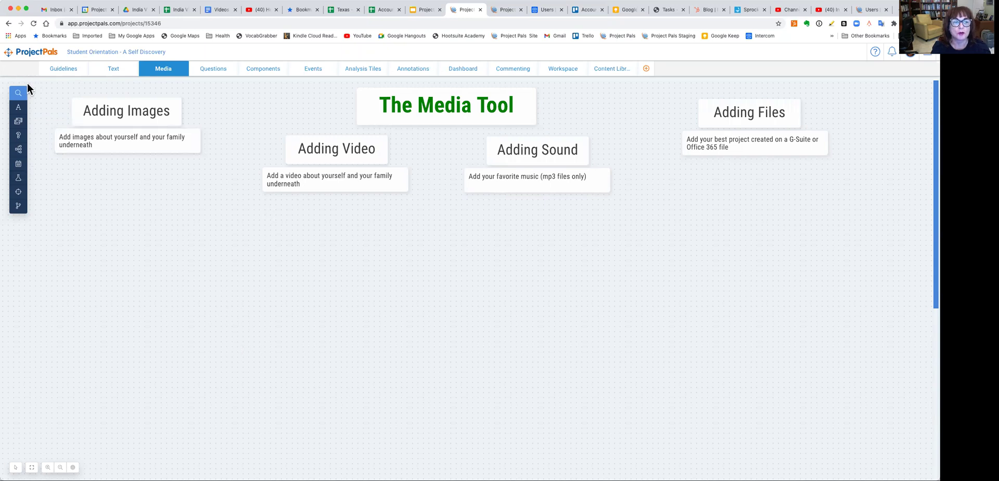
Step: Open the Project Pals media library with its five existing images and videos
click(18, 122)
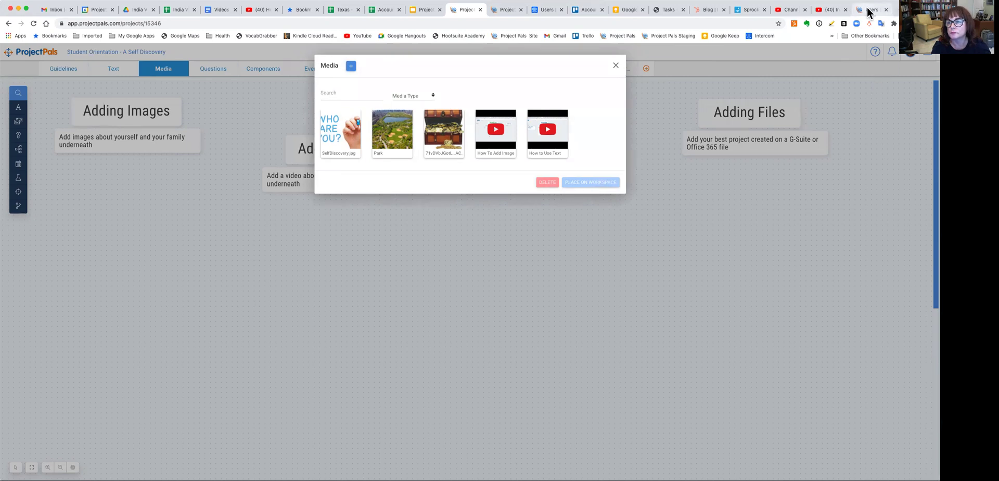
Step: In a new tab, search Google Images for 'project pals'
key(ctrl+t)
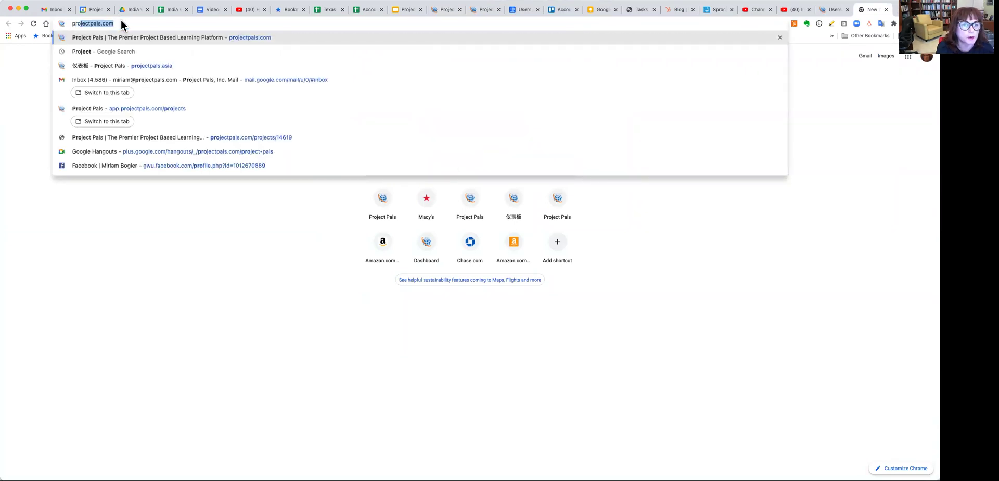
text(project pals)
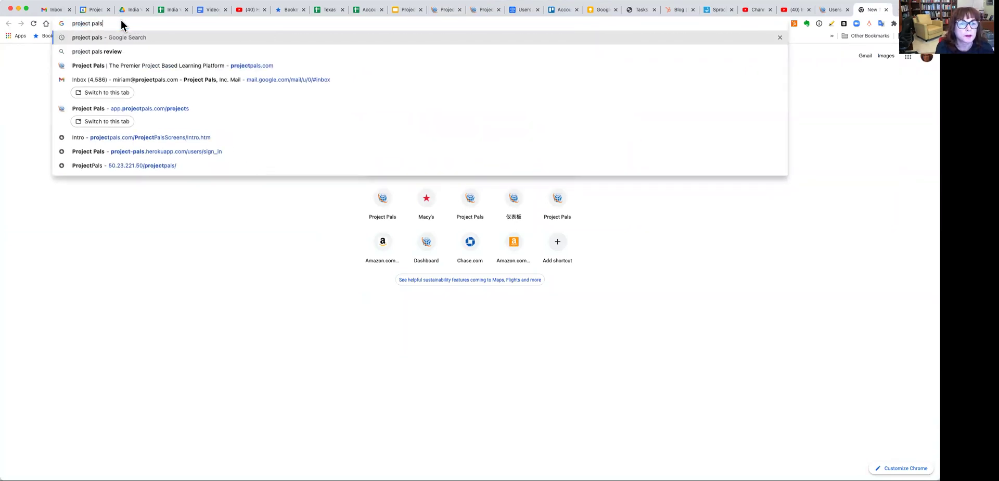
key(Return)
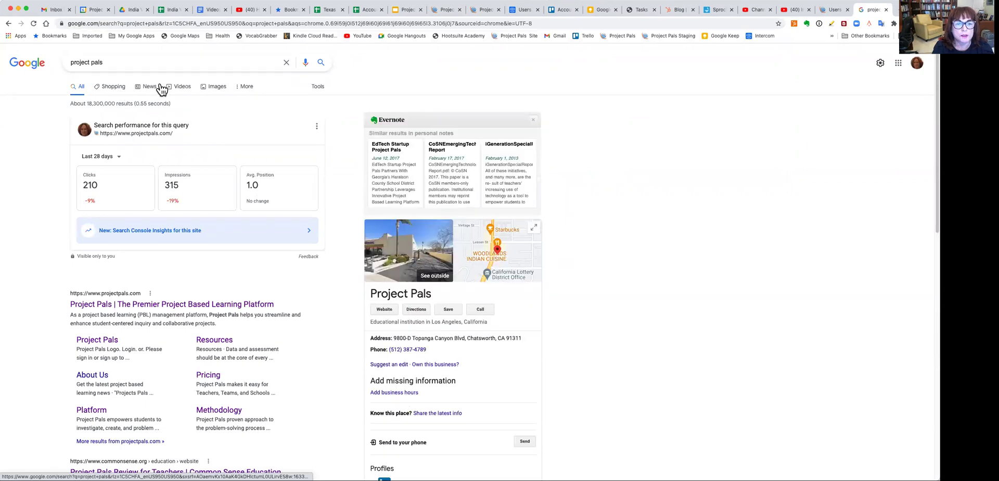
click(214, 88)
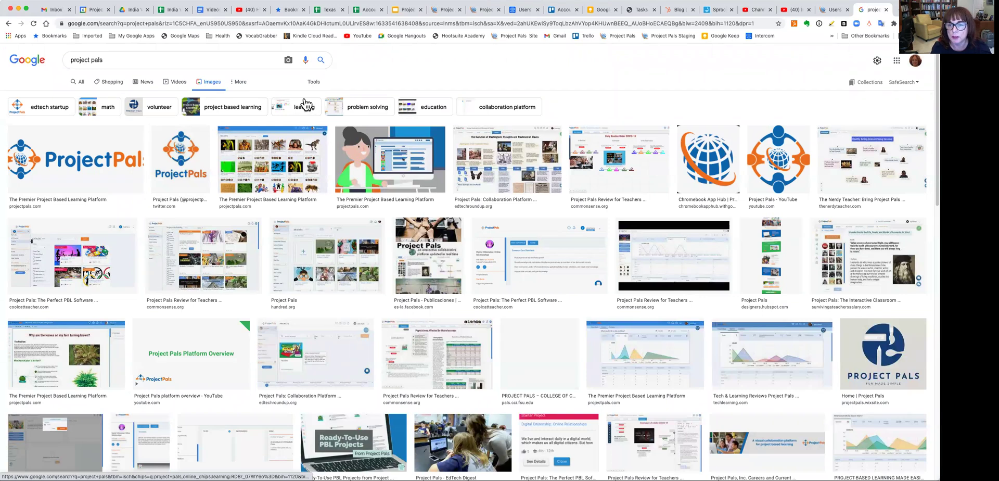
Step: Copy the image address of the Project Pals projects-grid screenshot
click(262, 170)
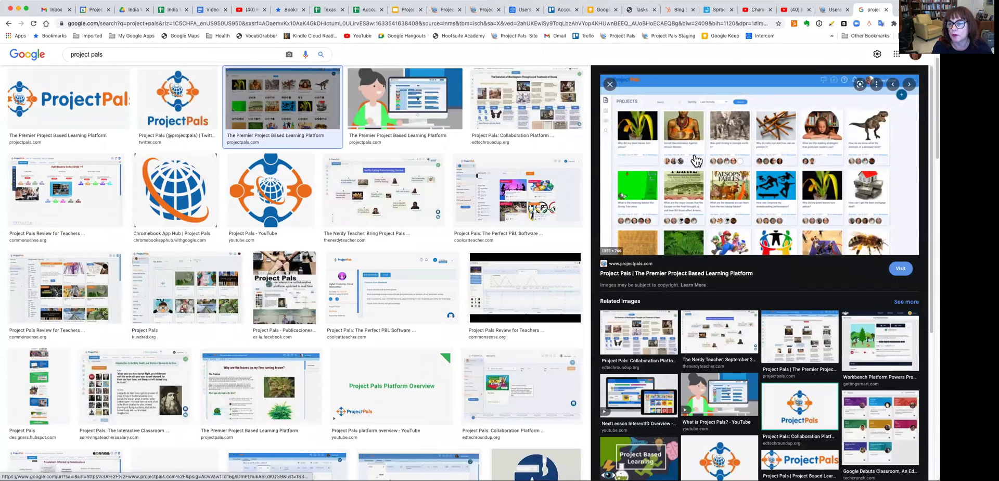
right_click(696, 159)
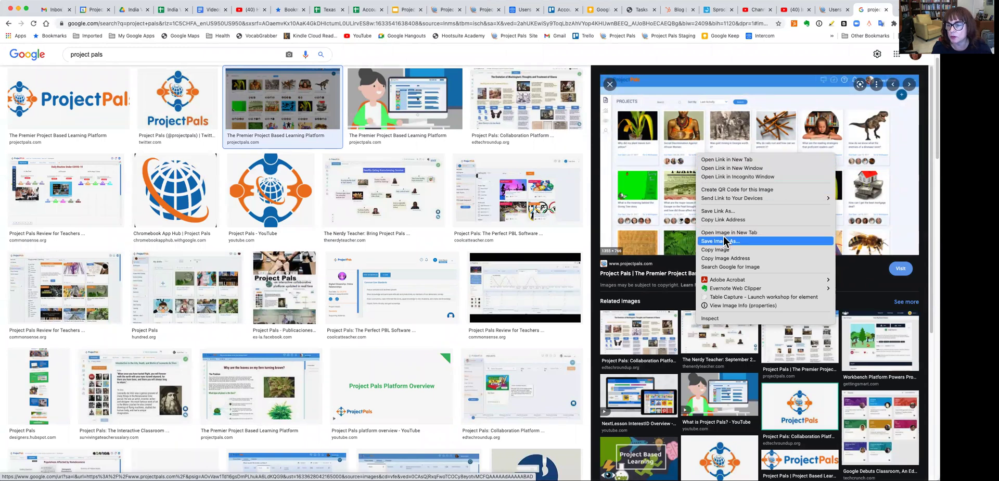
click(732, 258)
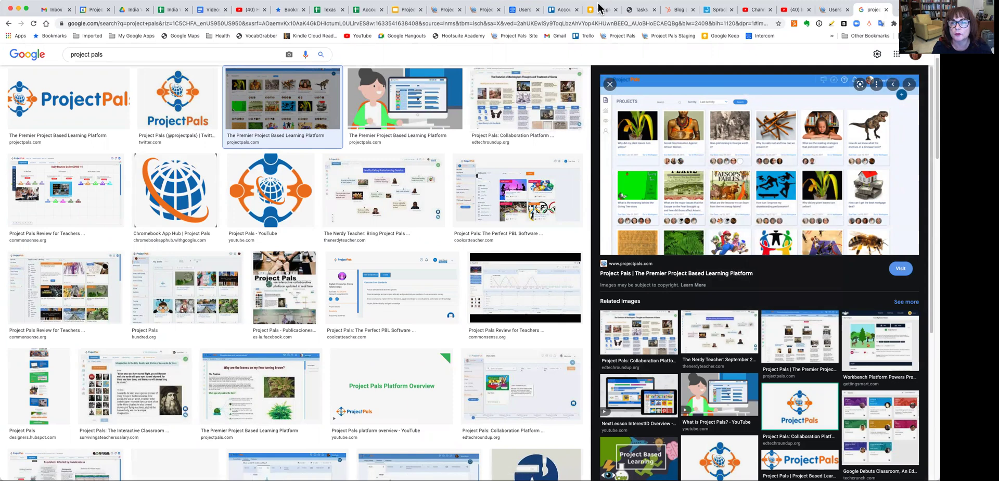
Step: Add the copied screenshot URL to the Project Pals media library as a sixth item
click(447, 9)
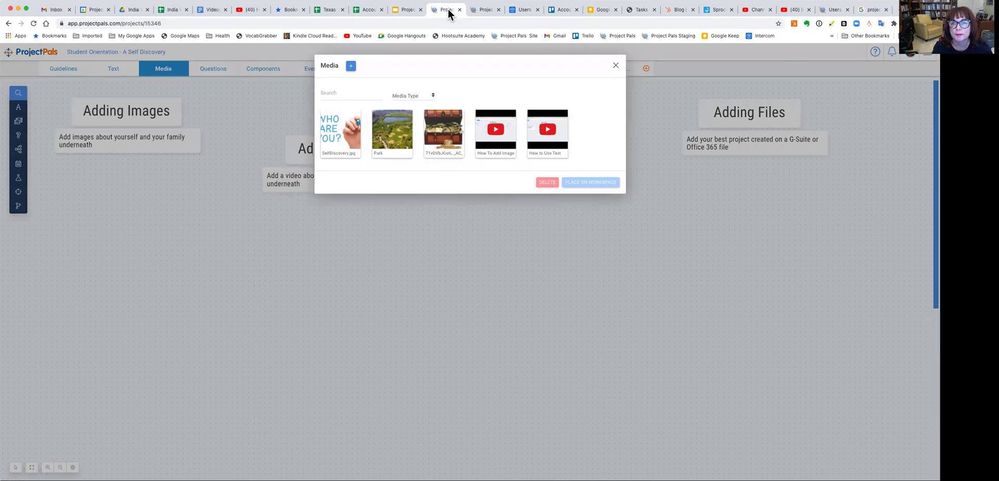
click(351, 67)
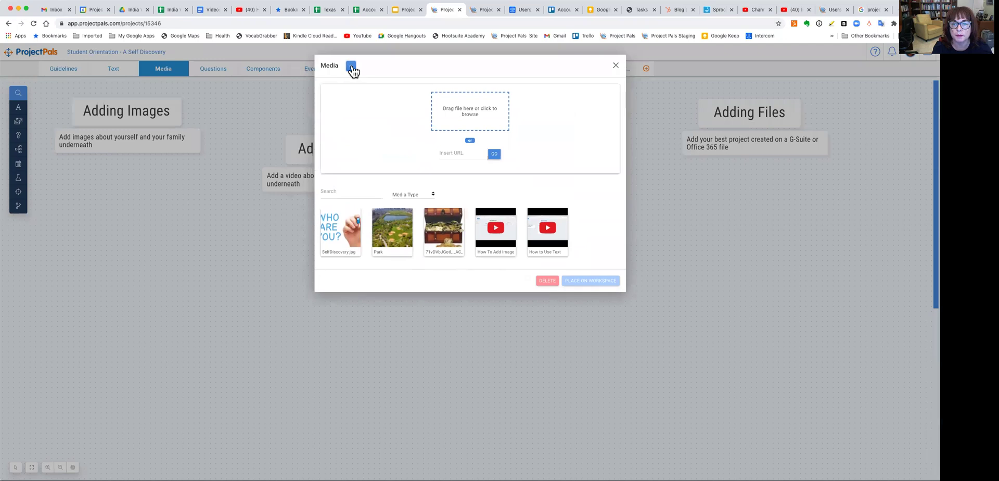
click(440, 152)
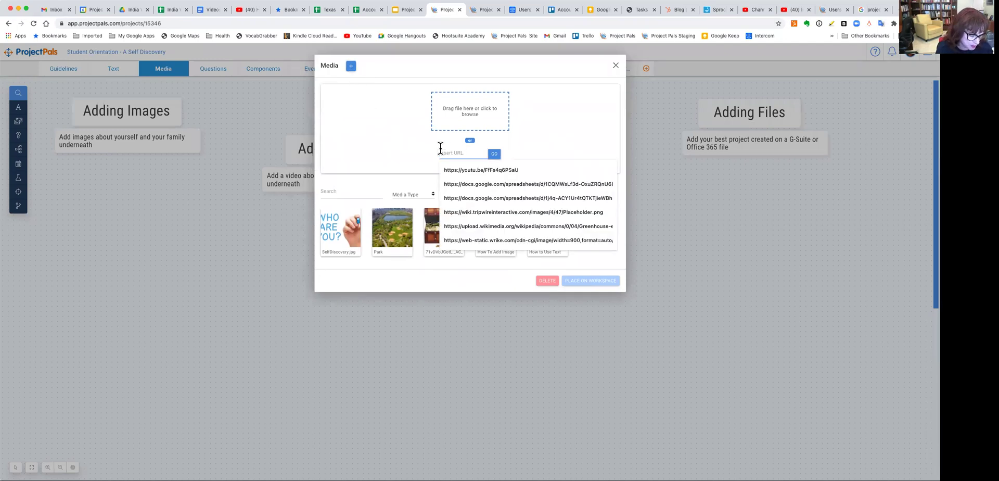
key(ctrl+v)
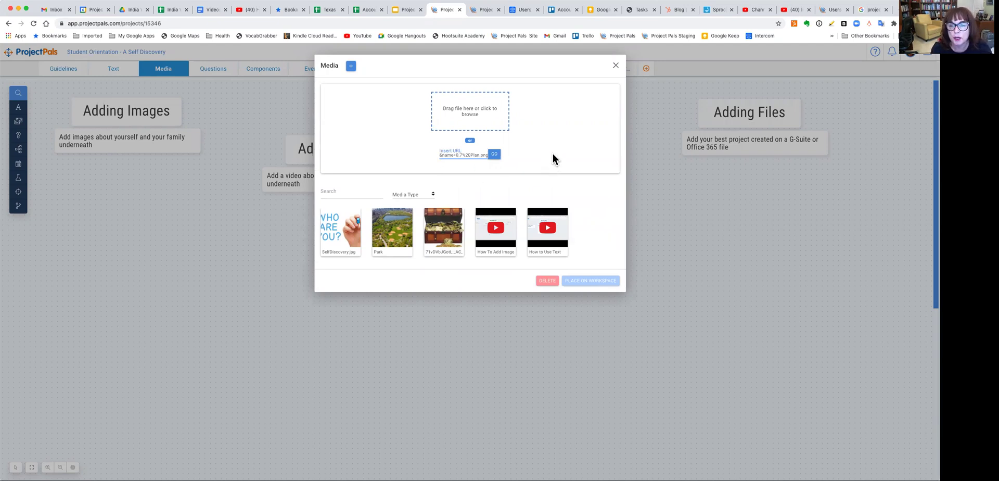
click(492, 154)
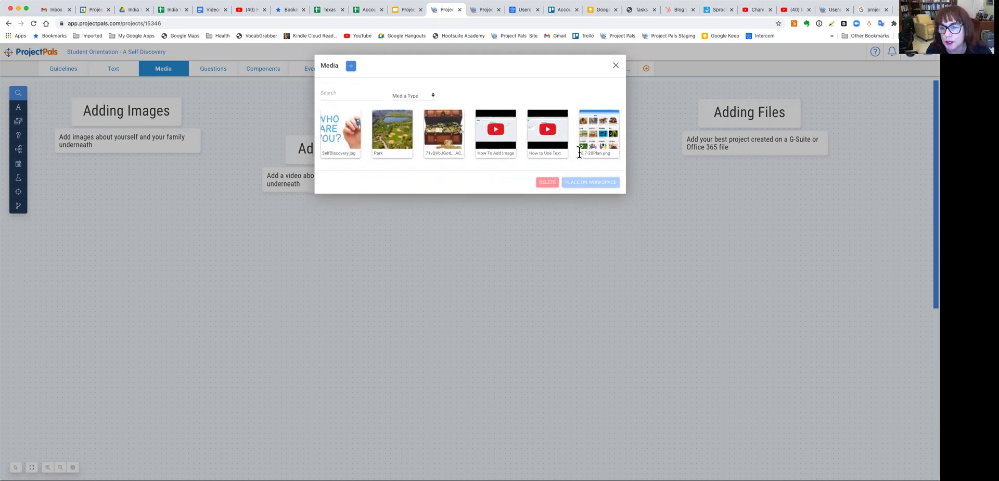
Step: Rename the new screenshot to 'PPalsce' and select it in the media library
drag(580, 151, 601, 152)
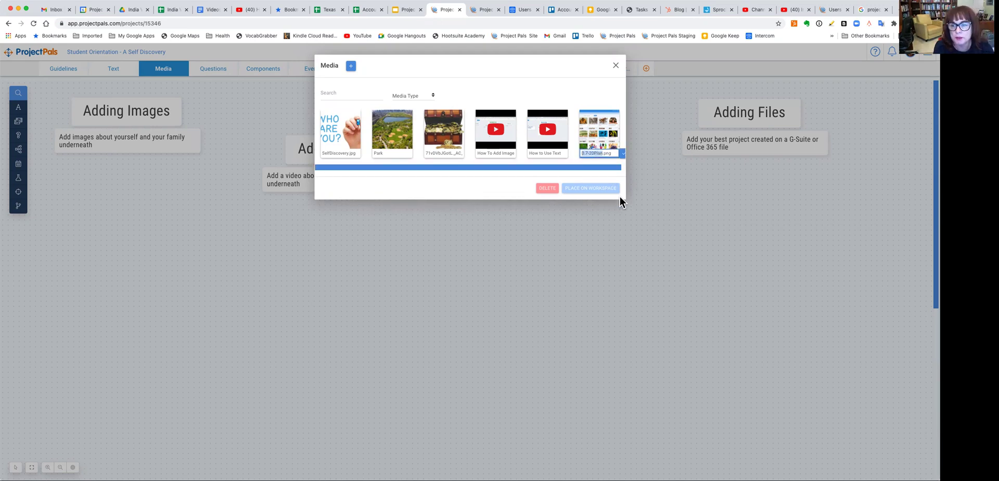
key(BackSpace)
text(Projec)
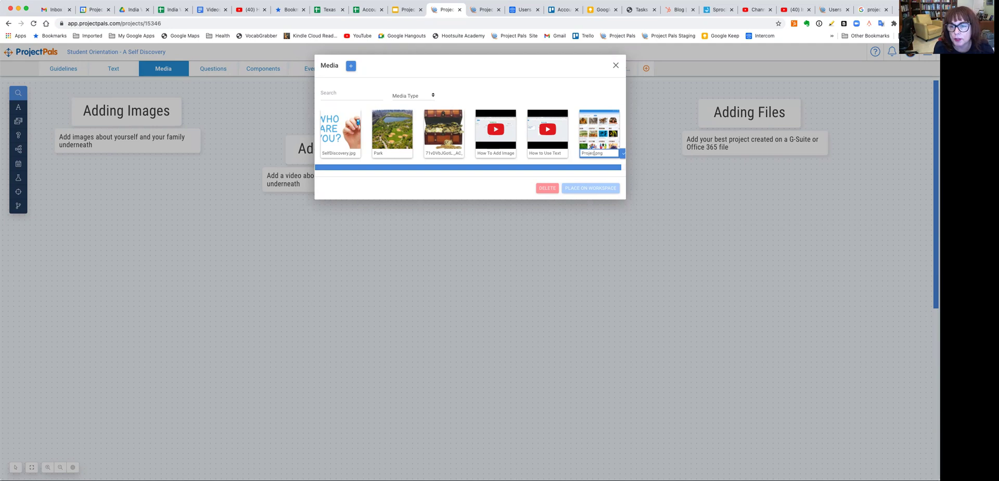
text(PalsInterfa)
text(ce)
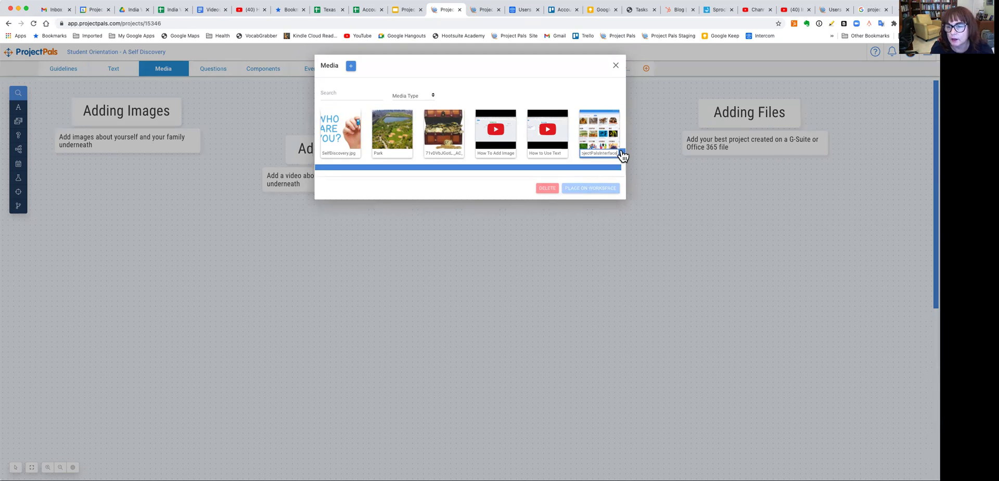
click(623, 154)
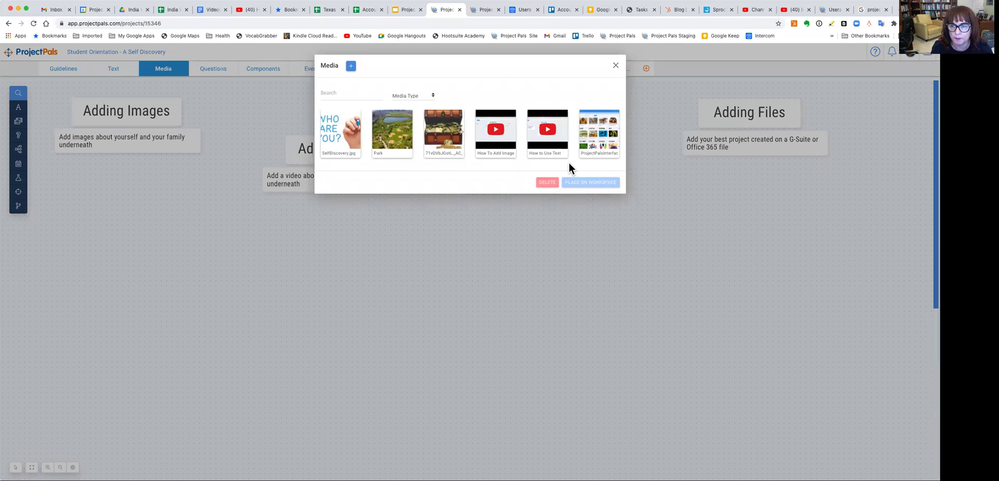
click(593, 131)
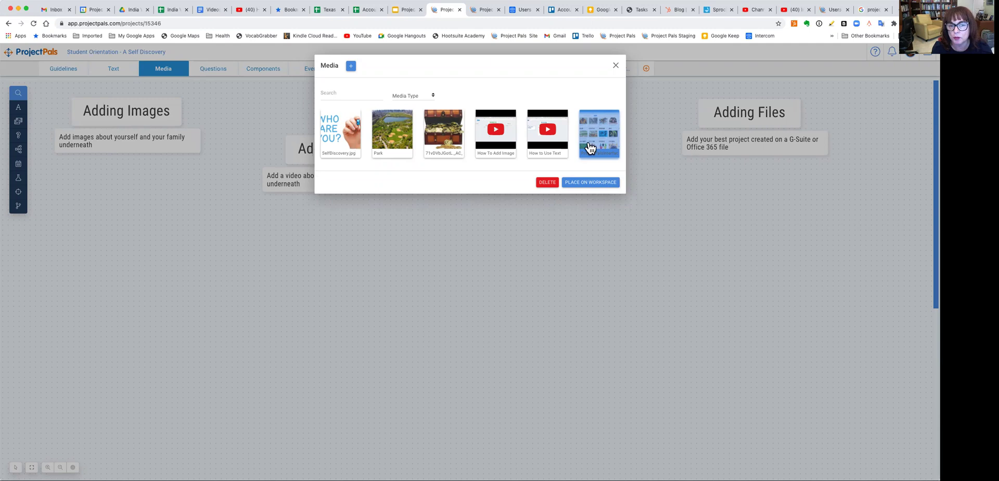
Step: Place the screenshot on the board under Adding Images and shrink it to fit
click(589, 185)
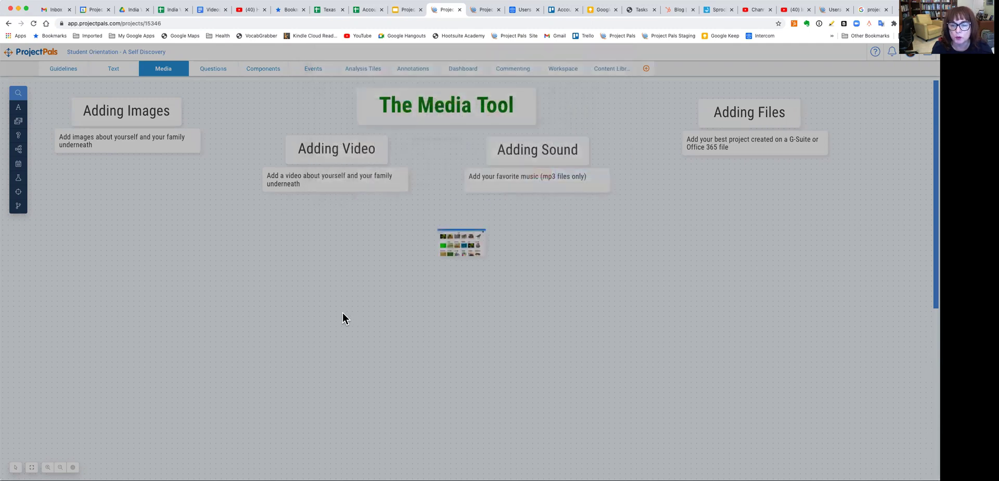
mouse_move(440, 239)
mouse_down()
mouse_move(161, 236)
mouse_move(62, 182)
mouse_move(203, 259)
mouse_up()
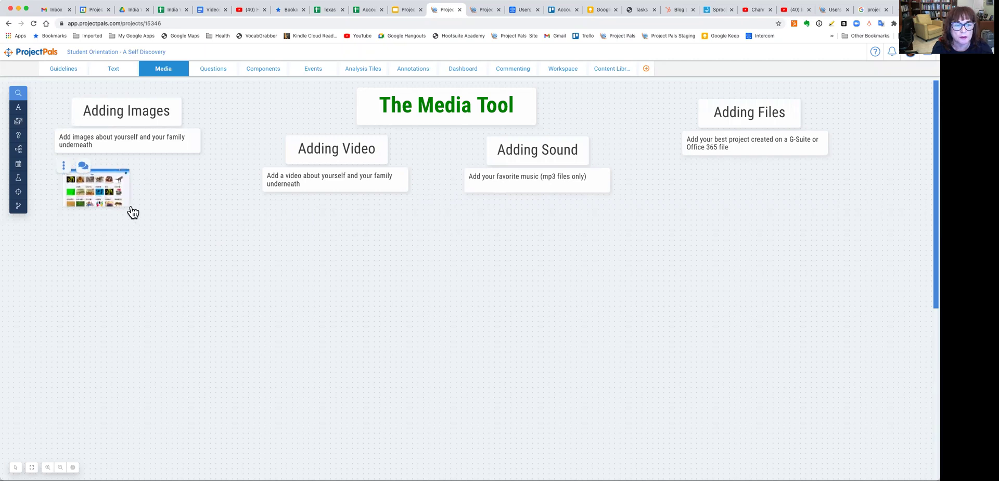
click(199, 254)
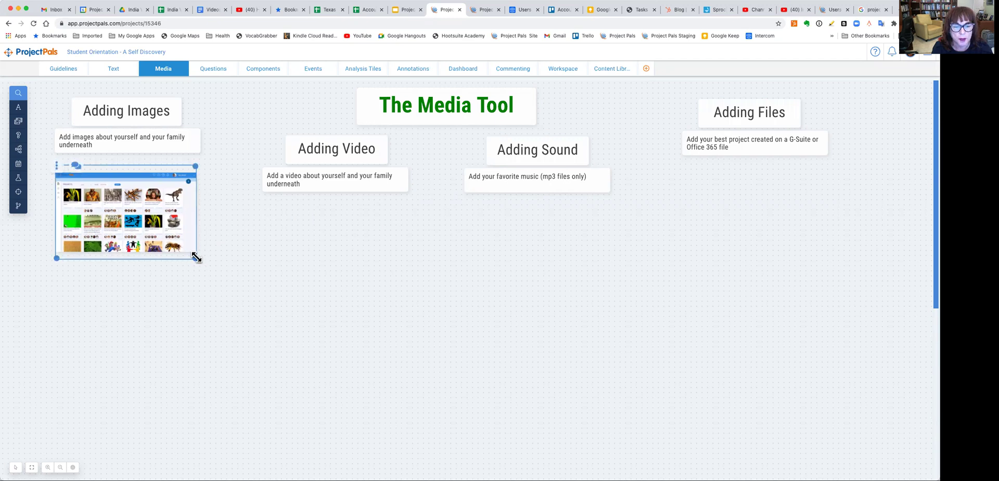
drag(199, 254, 178, 244)
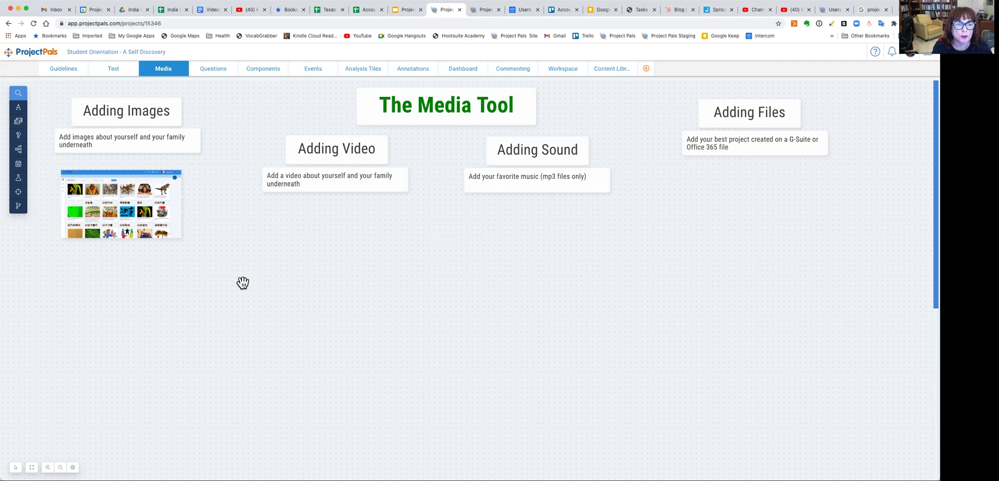
Step: Upload CroppedPhoto.jpg into the media library as a seventh item
click(19, 122)
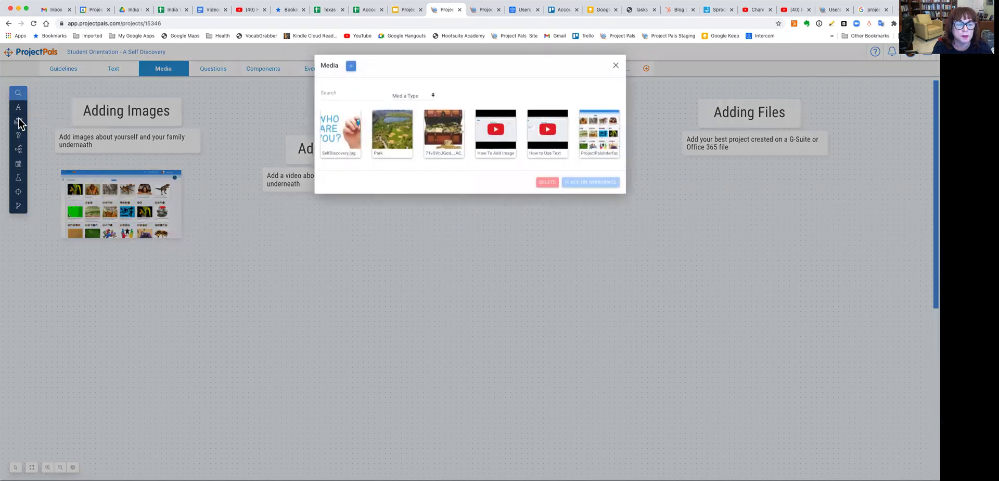
click(351, 66)
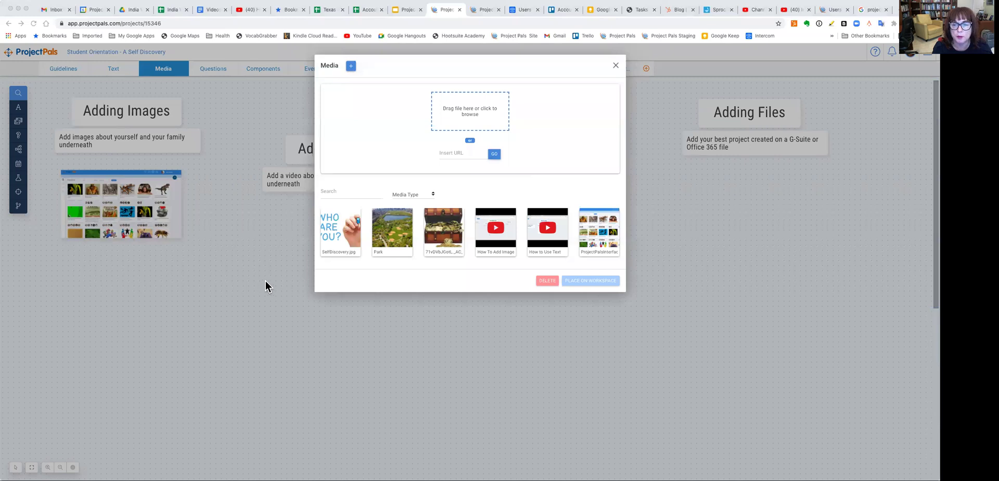
drag(464, 107, 464, 106)
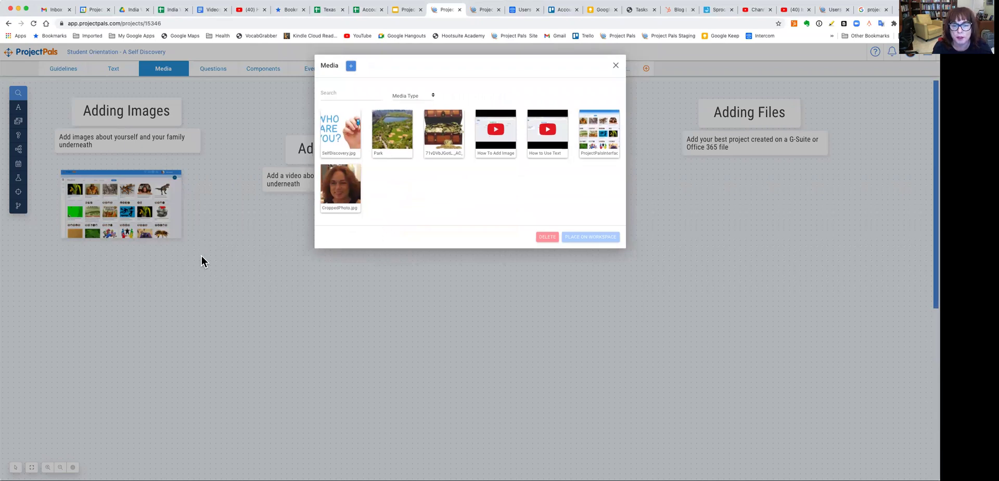
Step: Place CroppedPhoto.jpg below the screenshot under Adding Images, enlarged to roughly double size
click(341, 182)
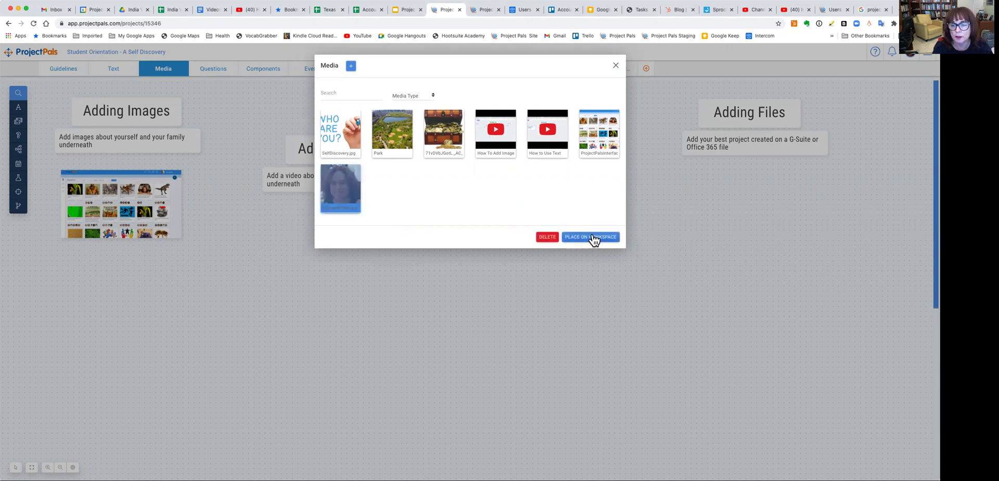
click(597, 237)
drag(463, 256, 82, 276)
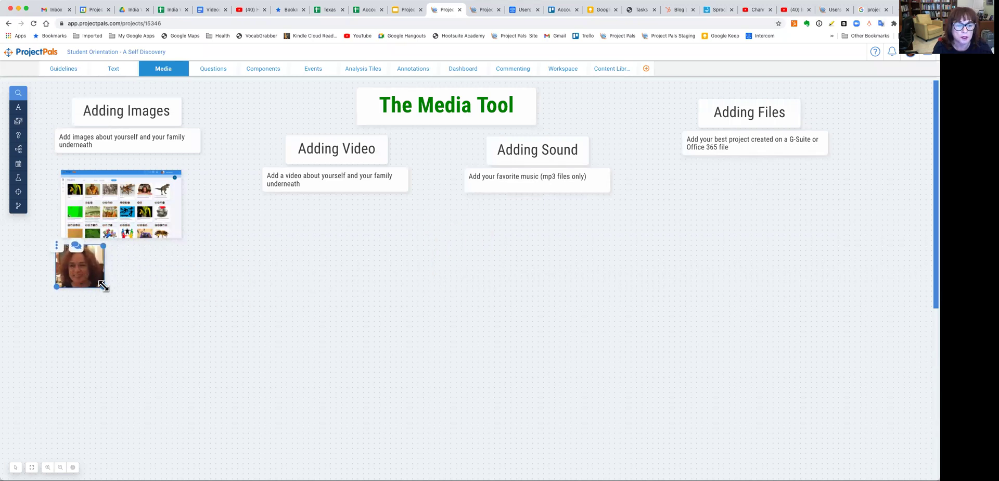
drag(102, 287, 155, 331)
drag(124, 303, 139, 306)
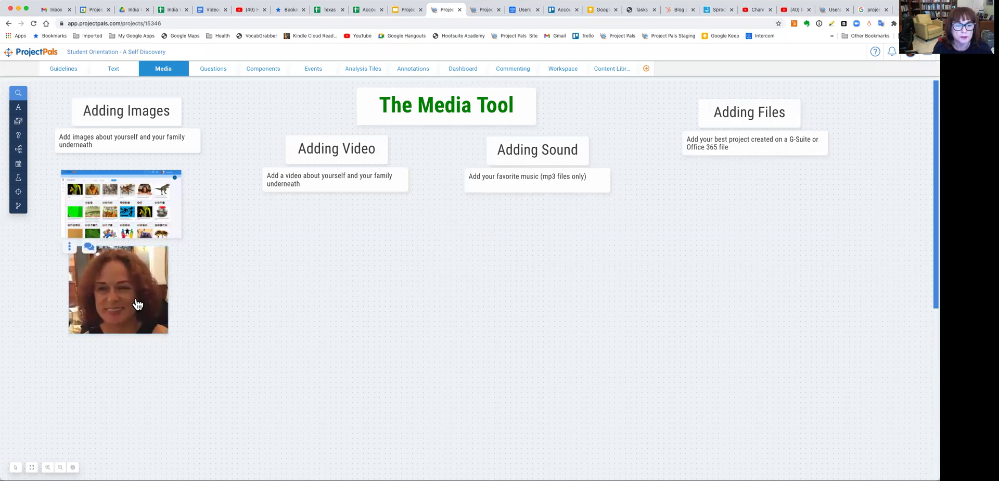